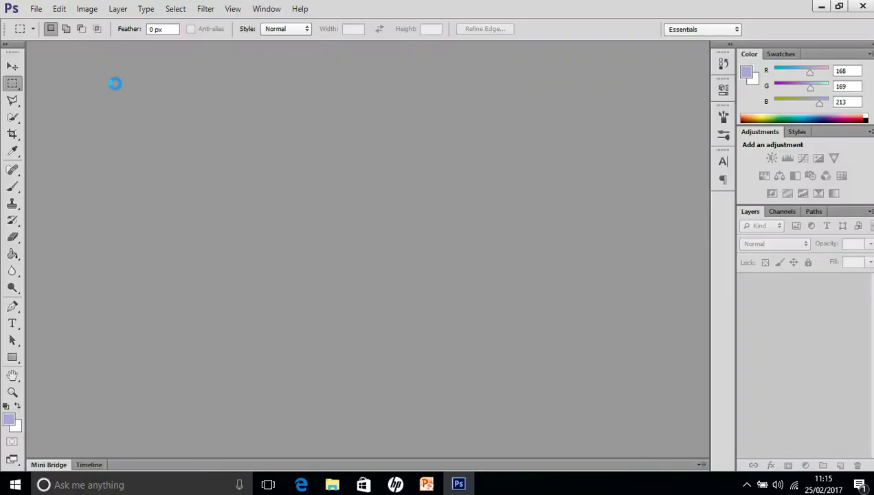
Open john stezaker.jpg from the Desktop, examine the collage portrait fitted to the window, and close it.
left_click(36, 9)
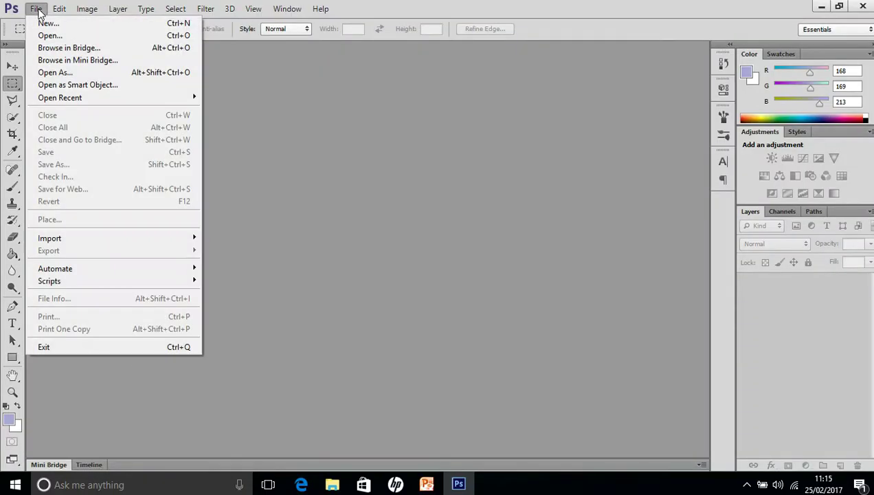
left_click(47, 32)
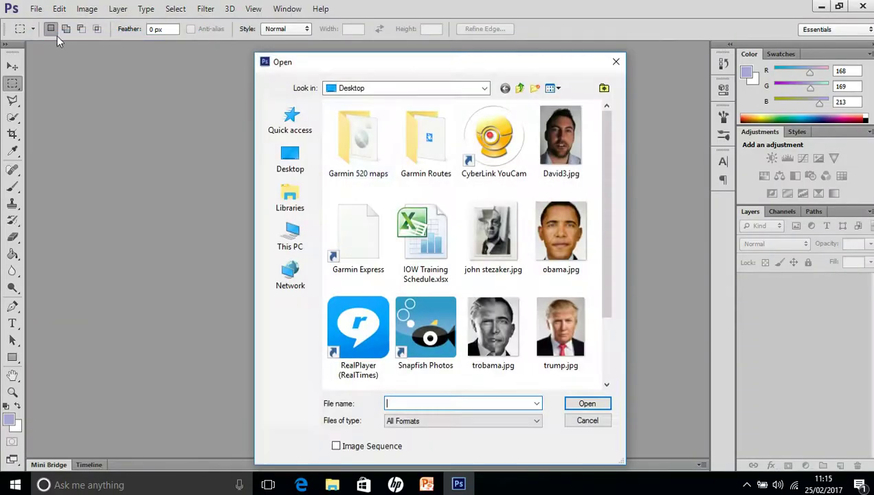
left_click(489, 223)
double_click(489, 223)
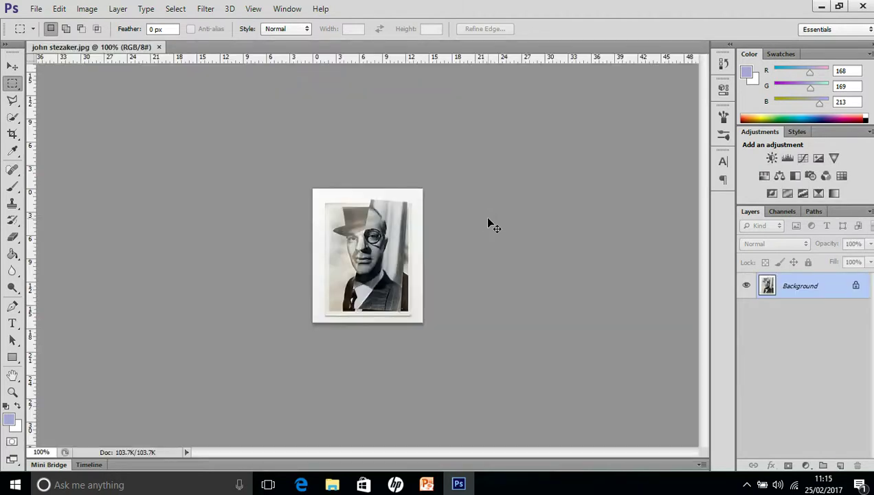
key("ctrl+0")
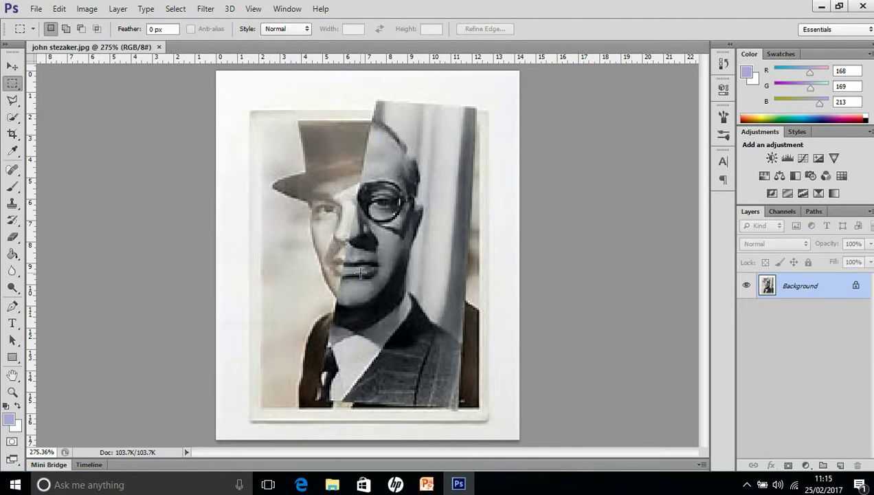
left_click(160, 48)
Open obama.jpg and trump.jpg together from the Desktop and fit each image to the window.
left_click(36, 9)
left_click(45, 36)
left_click(554, 267)
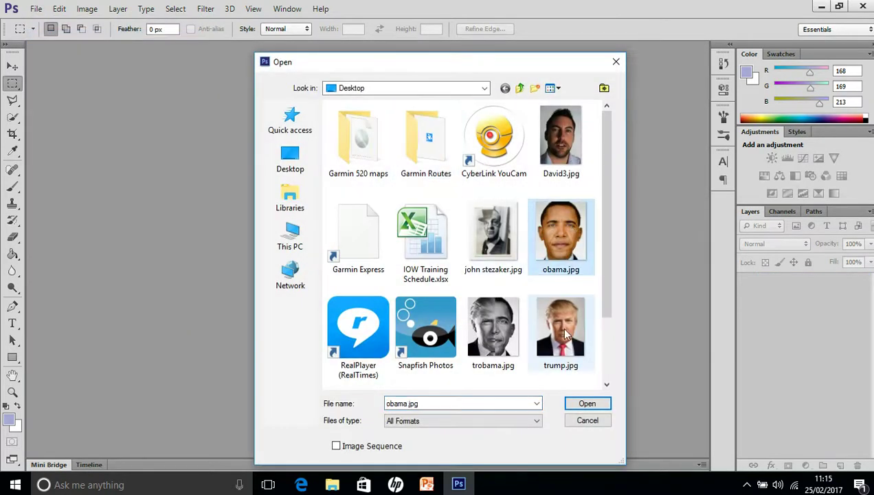
left_click(570, 362, "ctrl")
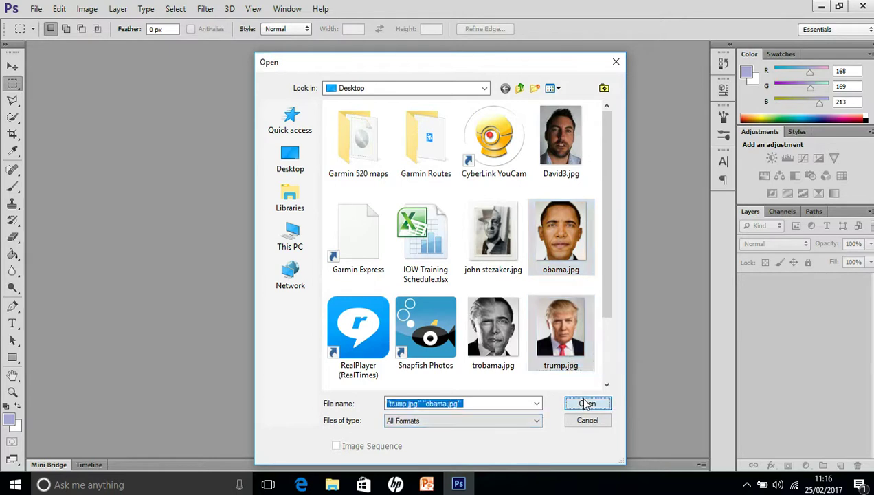
left_click(586, 404)
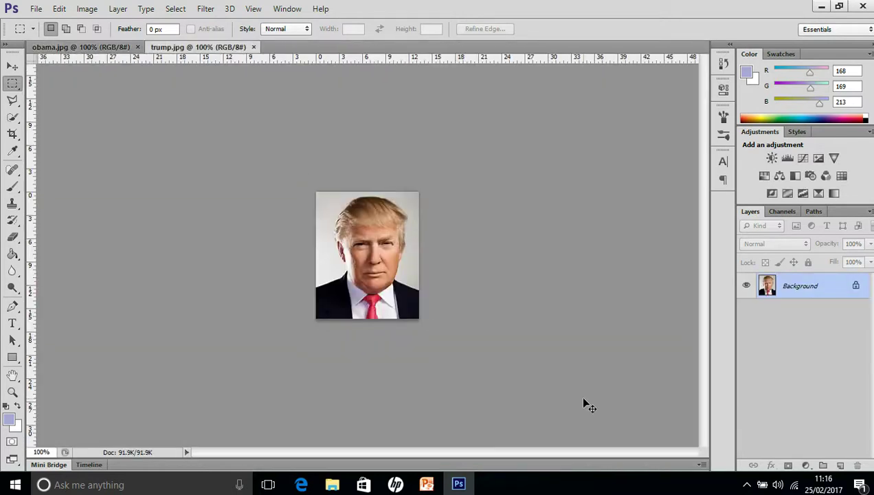
key("ctrl+0")
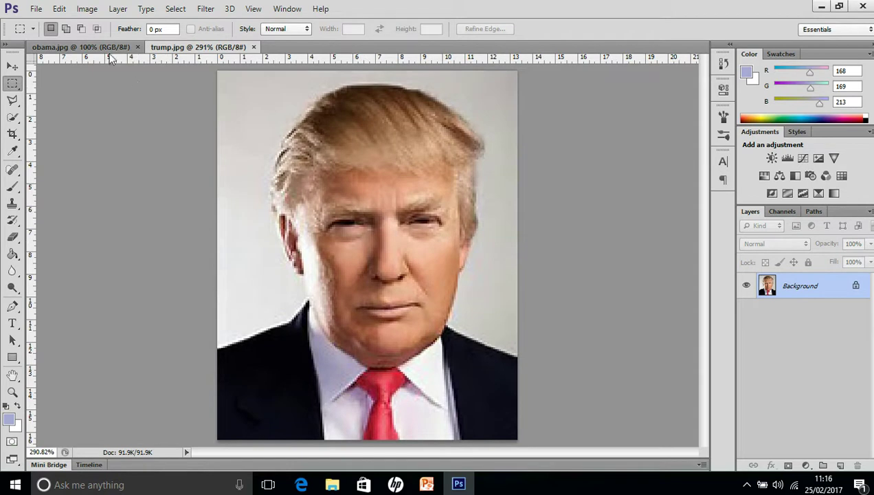
left_click(109, 49)
key("ctrl+0")
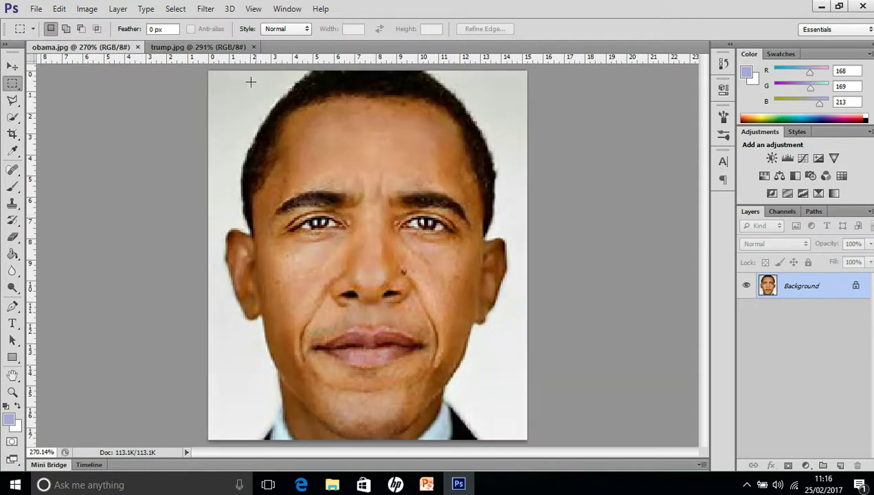
Compare the two portraits, and turn trump.jpg black and white with Hue/Saturation by setting the saturation to -100.
left_click(211, 51)
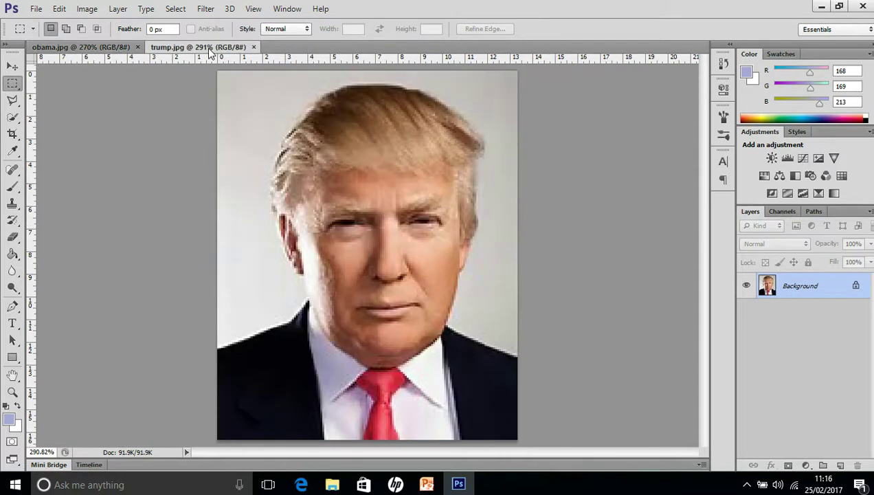
left_click(122, 53)
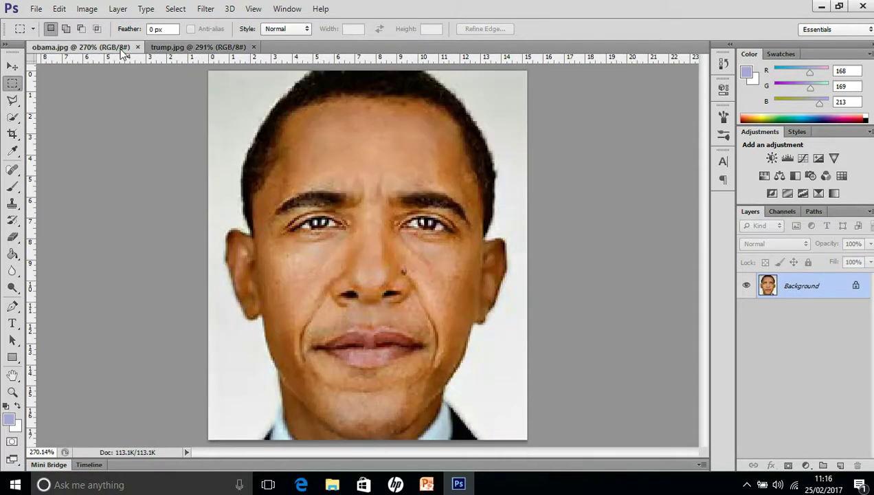
left_click(187, 53)
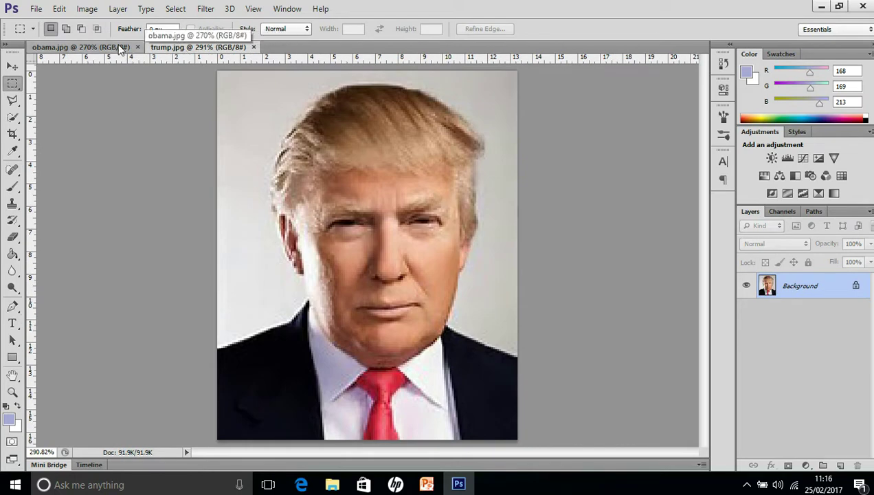
left_click(97, 10)
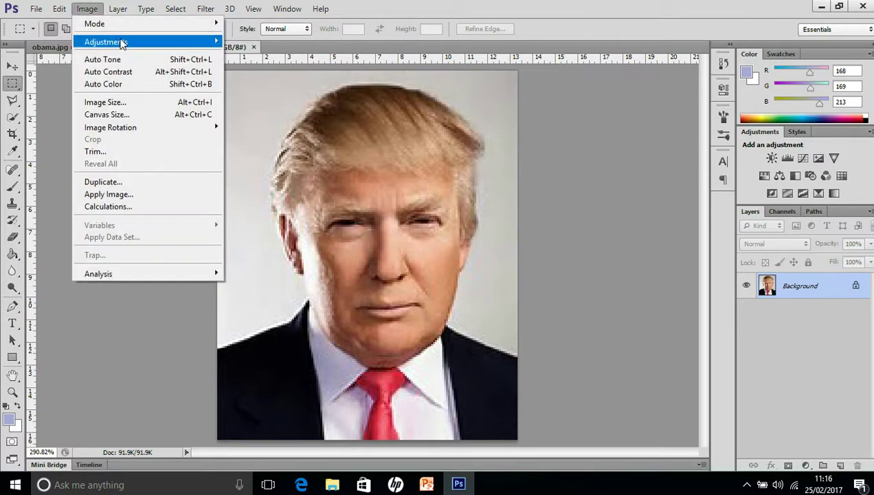
mouse_move(118, 41)
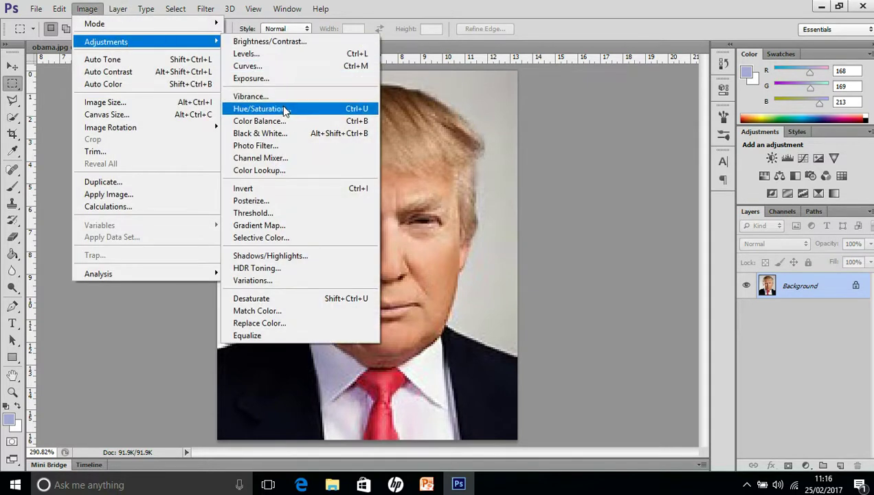
left_click(261, 109)
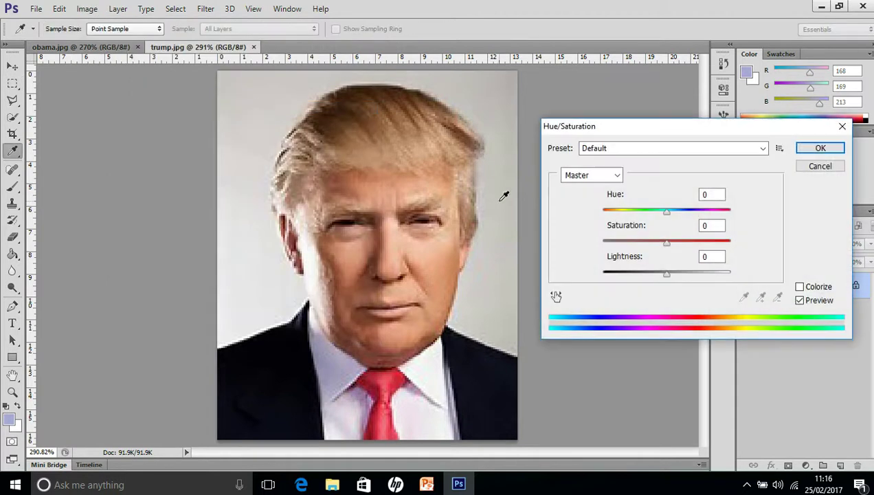
left_click_drag(667, 245, 605, 248)
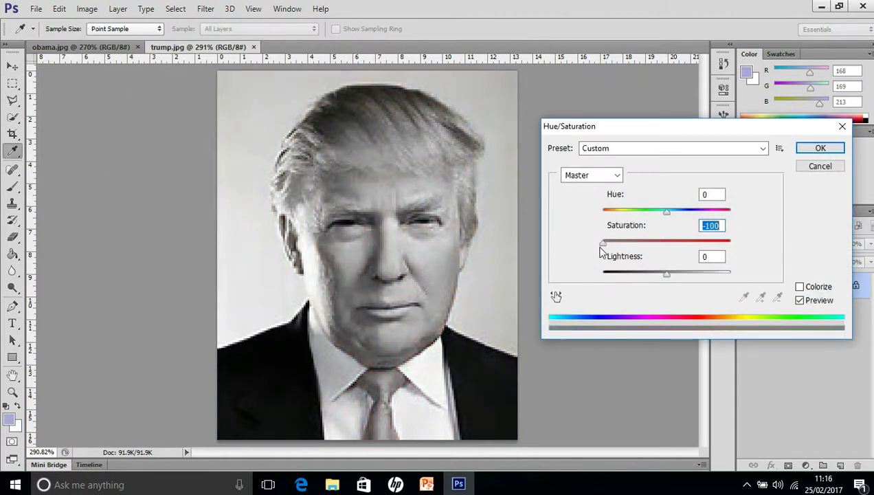
left_click(817, 149)
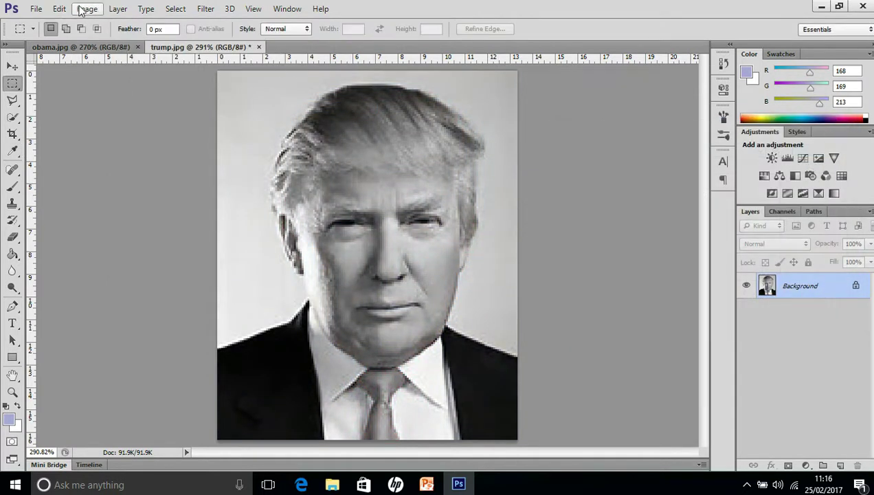
Increase the contrast of trump.jpg with a Brightness/Contrast adjustment.
left_click(86, 9)
mouse_move(119, 41)
left_click(258, 39)
left_click_drag(589, 205, 623, 208)
left_click(675, 163)
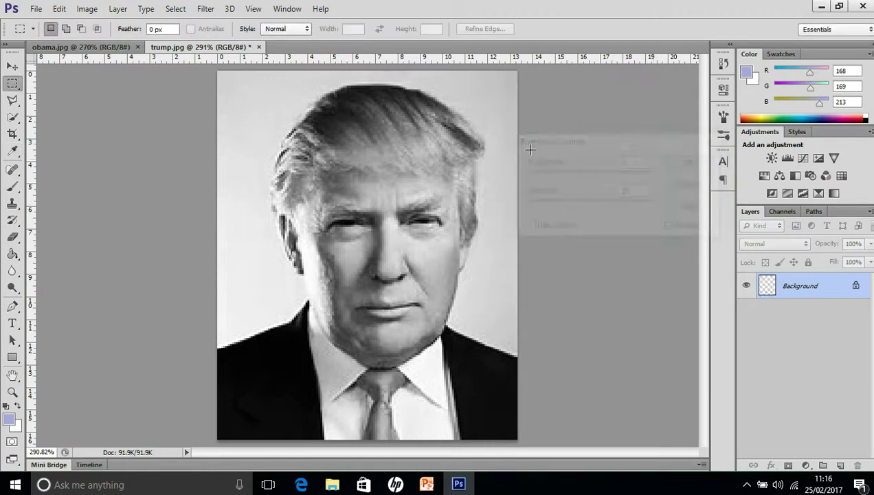
Turn obama.jpg black and white by lowering its saturation to the minimum with Hue/Saturation.
left_click(125, 48)
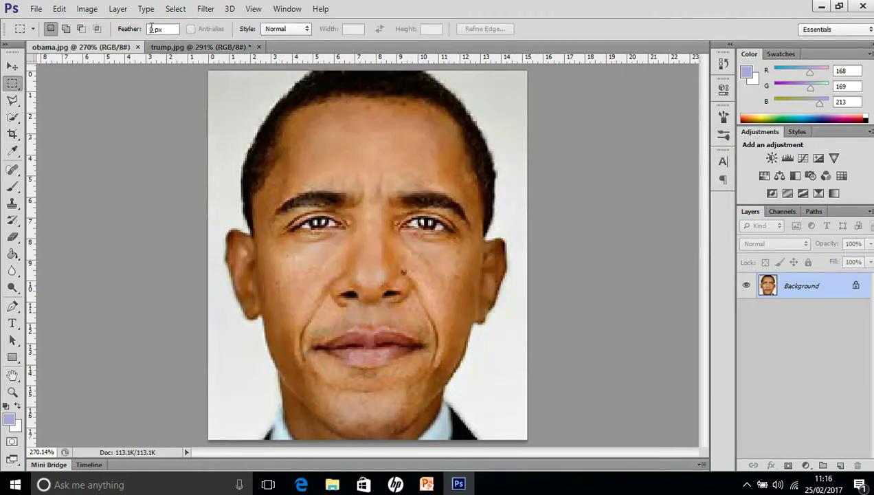
left_click(87, 9)
mouse_move(113, 42)
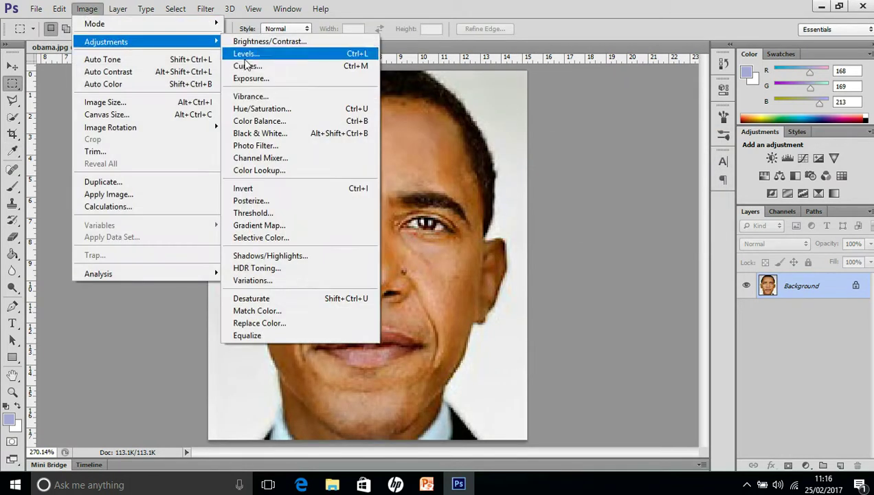
left_click(266, 110)
left_click_drag(668, 245, 559, 242)
left_click(818, 150)
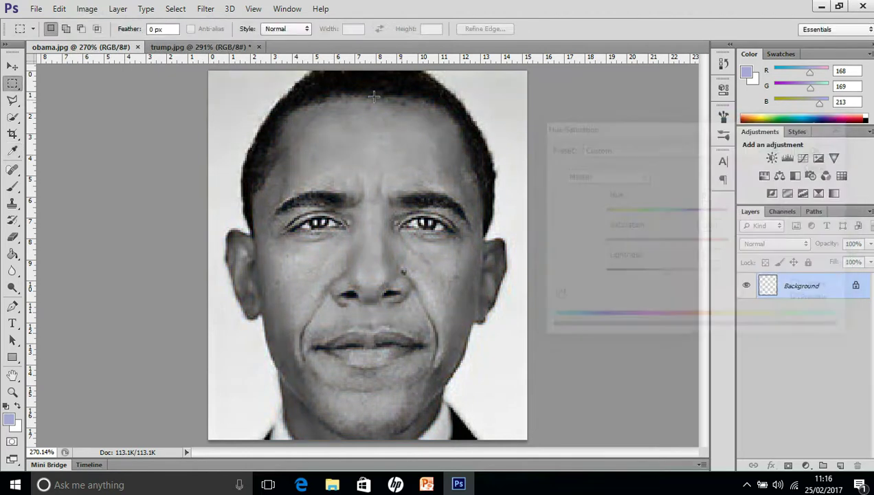
Raise the contrast of obama.jpg to about 54 with a Brightness/Contrast adjustment.
left_click(87, 8)
mouse_move(116, 41)
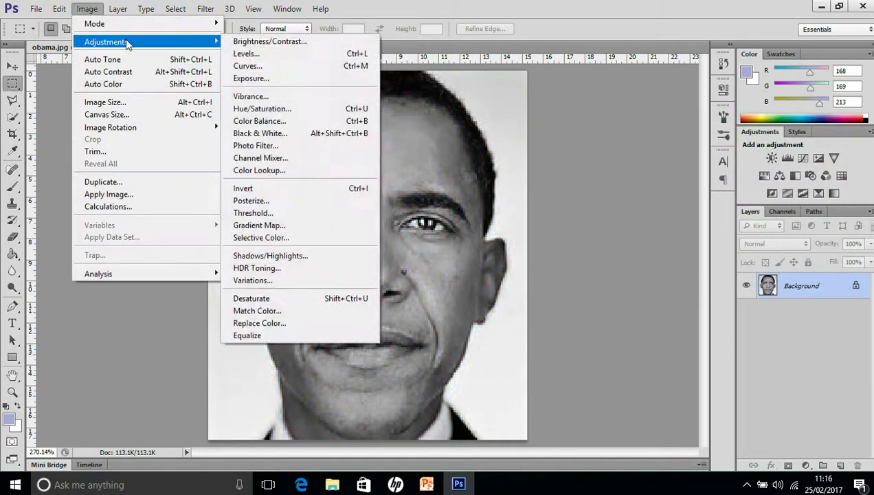
left_click(260, 43)
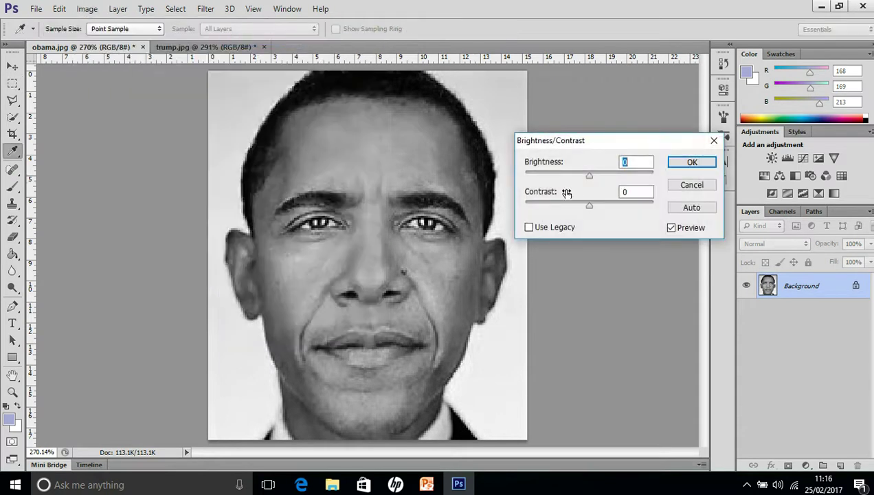
left_click_drag(589, 207, 607, 208)
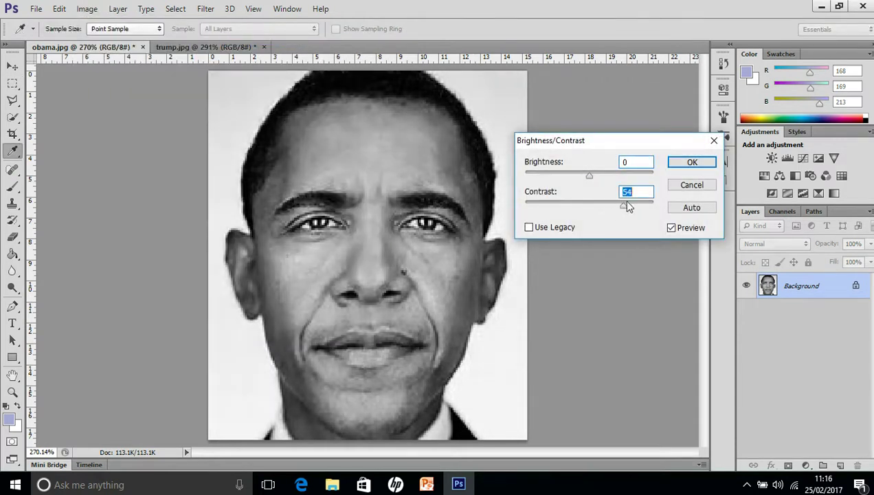
left_click(690, 162)
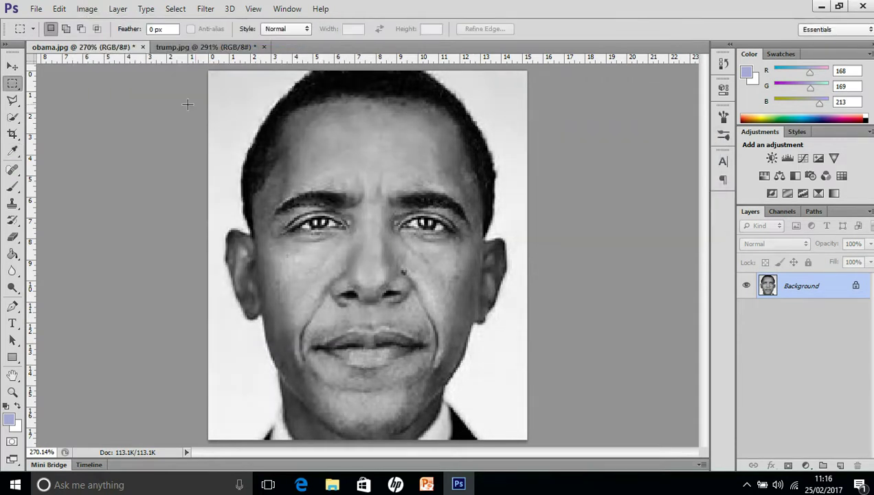
Copy the whole trump.jpg image and paste it into obama.jpg as a new layer.
left_click(193, 45)
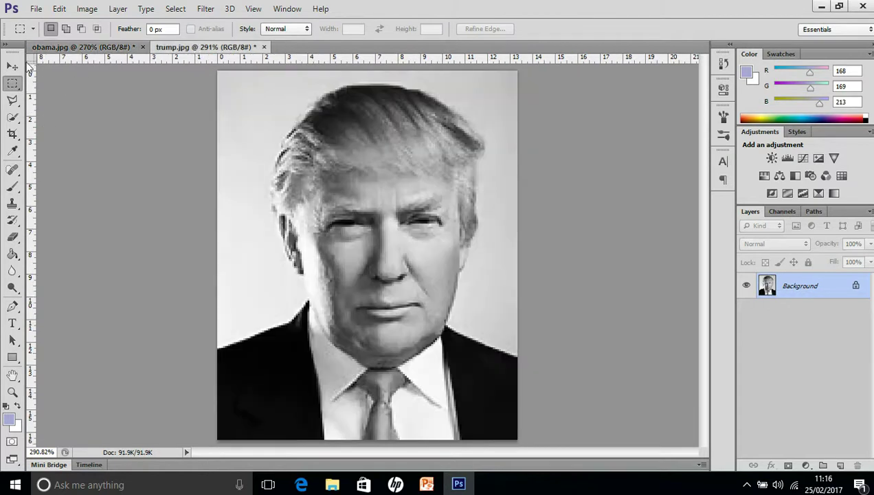
left_click_drag(217, 71, 518, 440)
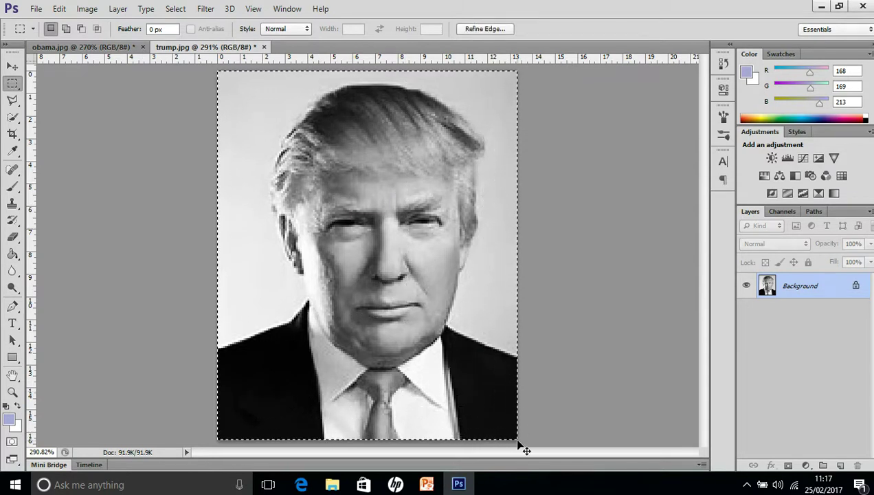
left_click(82, 47)
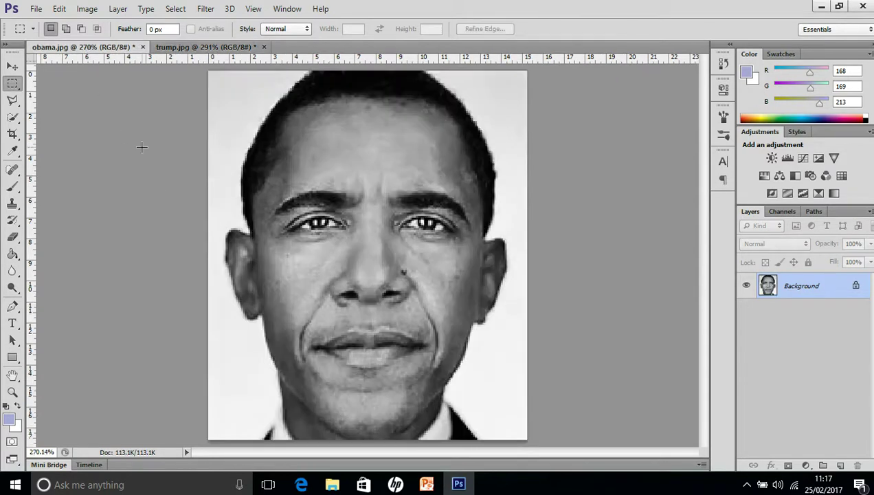
key("ctrl+v")
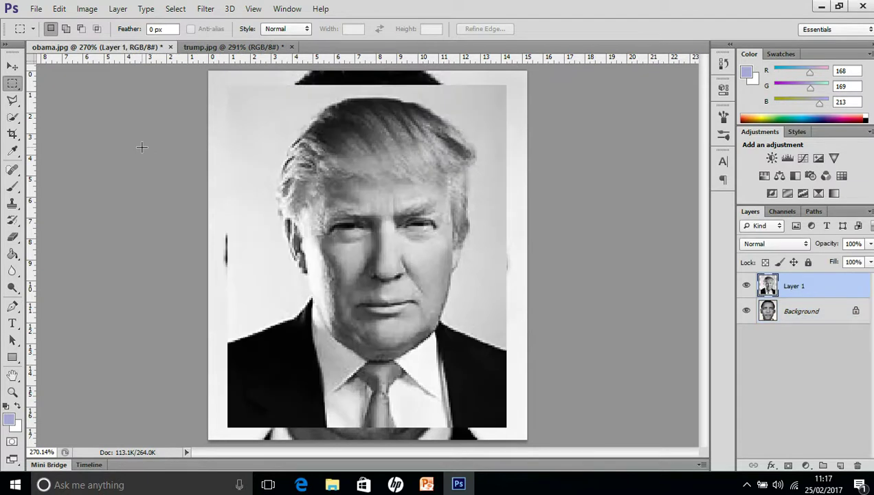
Start a free transform on the Trump layer and lower its opacity to 53% for aligning it with the face underneath.
key("ctrl+t")
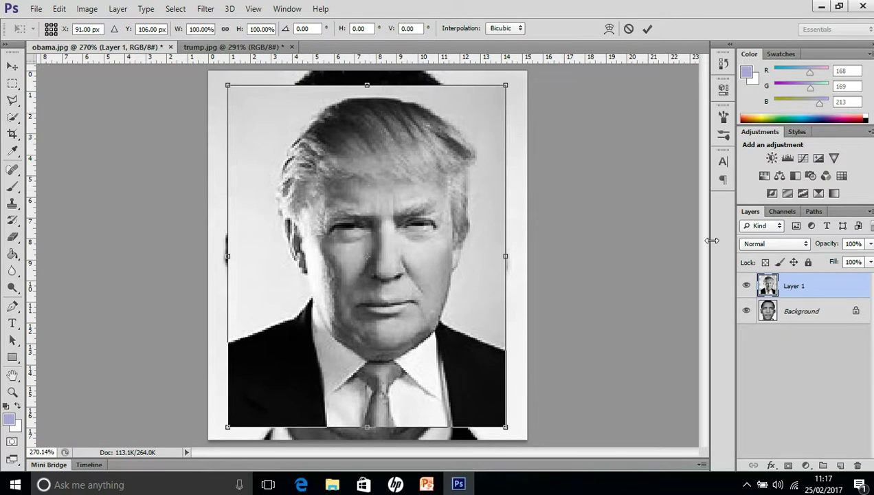
left_click(871, 244)
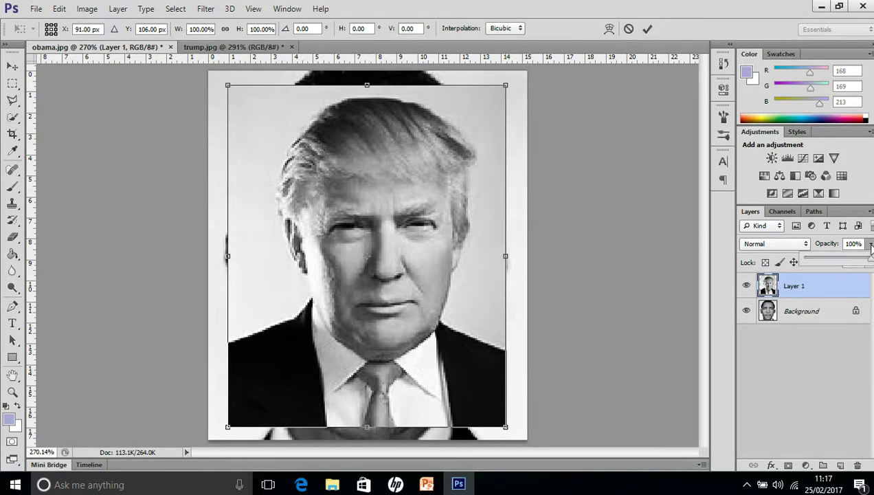
left_click_drag(871, 264, 844, 267)
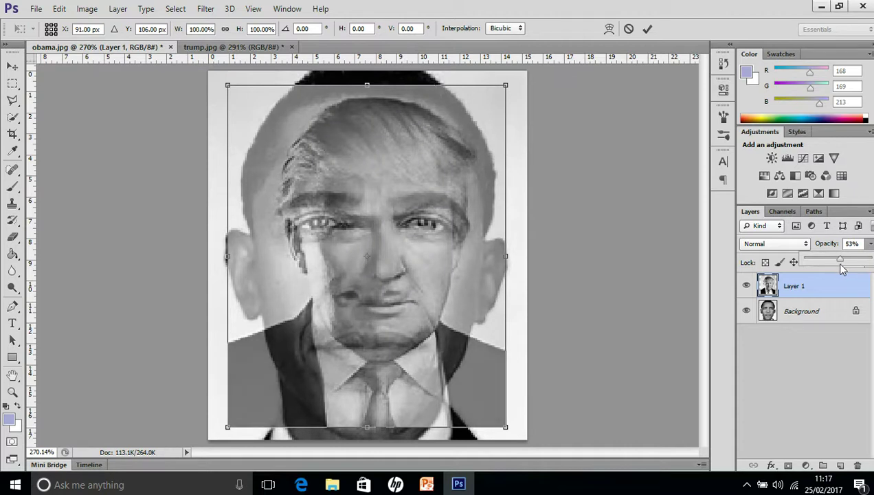
left_click_drag(843, 268, 842, 269)
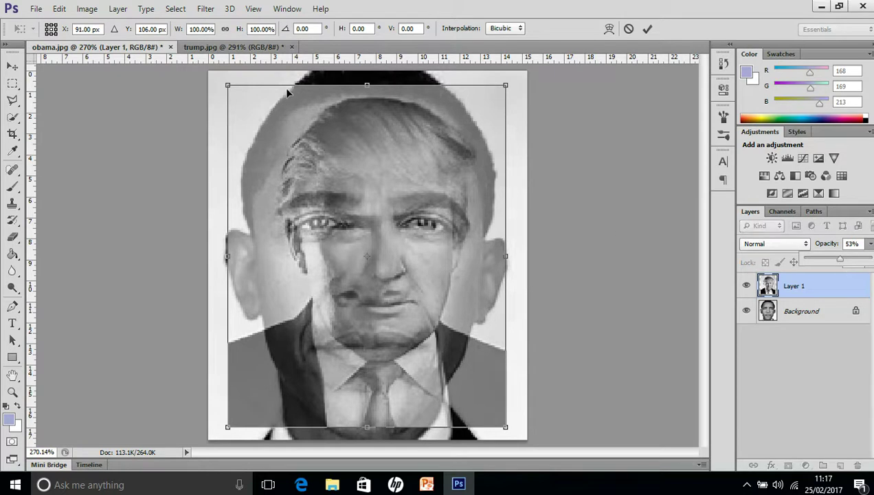
Scale the Trump layer to about 157.5% width and 111% height so its eyes and head width match the Obama face.
left_click_drag(227, 86, 209, 73)
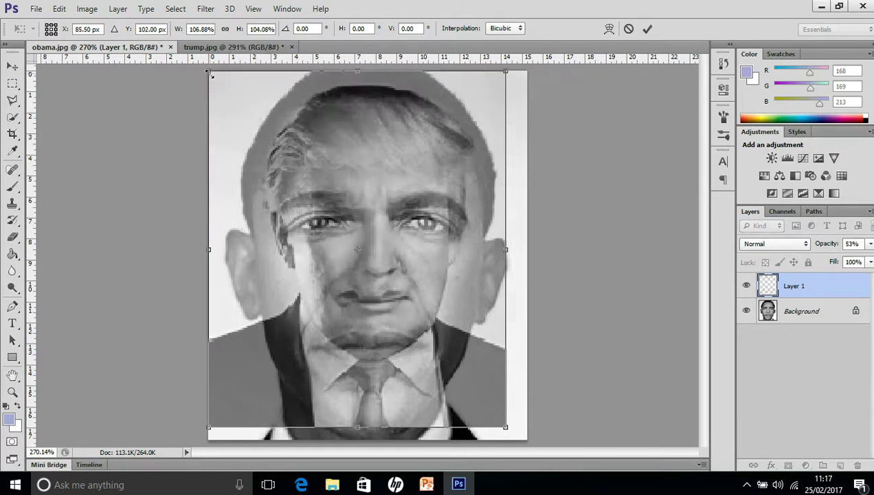
left_click_drag(505, 427, 526, 437)
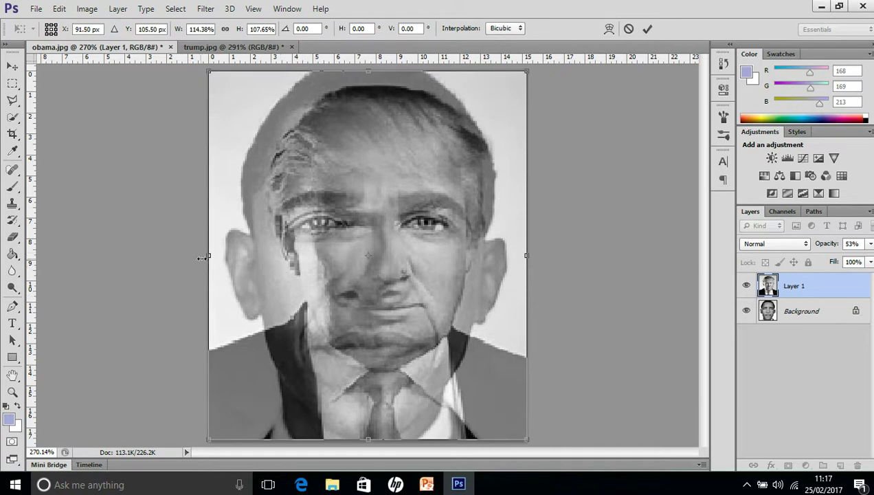
left_click_drag(210, 255, 152, 256)
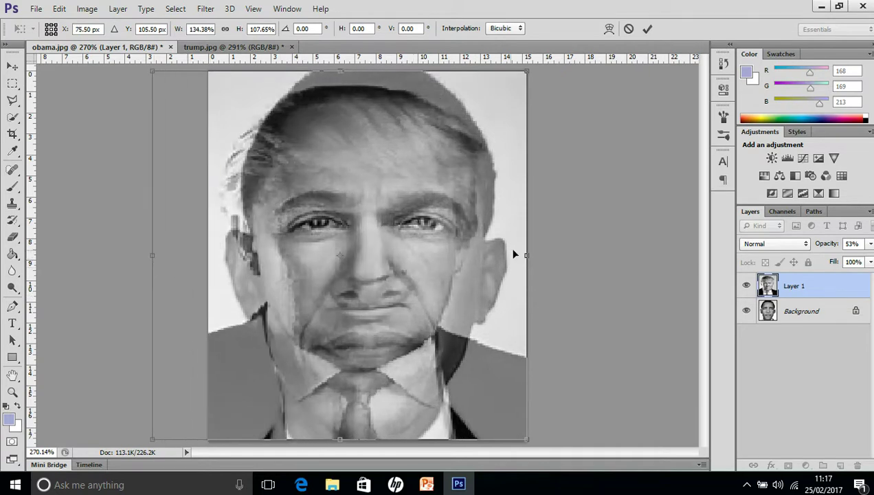
left_click_drag(528, 254, 563, 254)
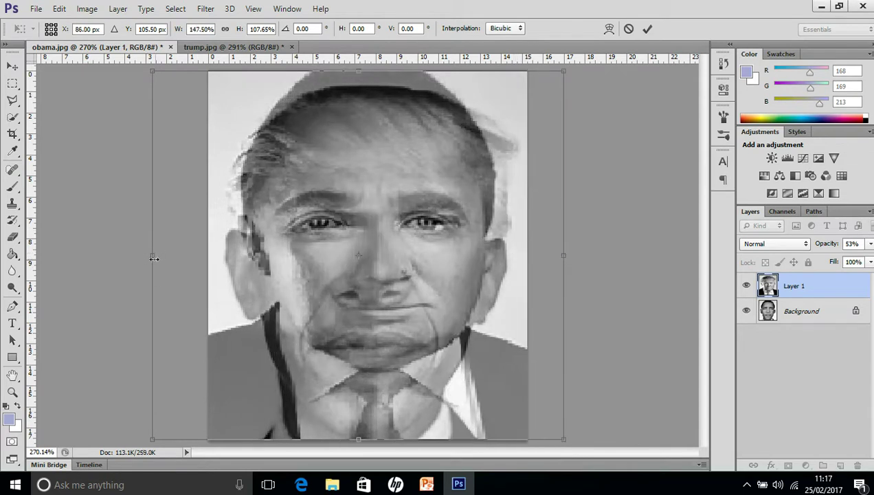
left_click_drag(149, 258, 147, 258)
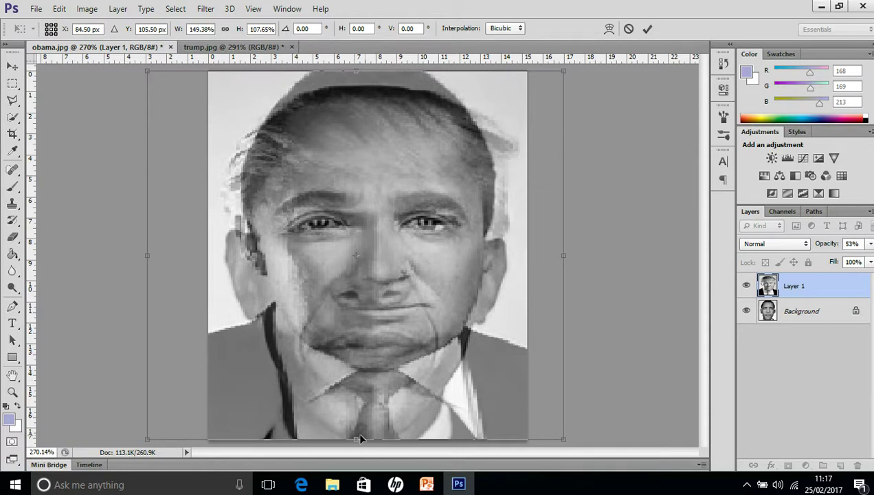
left_click_drag(354, 437, 324, 437)
left_click_drag(355, 71, 356, 85)
left_click_drag(354, 440, 351, 418)
left_click_drag(563, 417, 573, 452)
left_click_drag(147, 86, 135, 71)
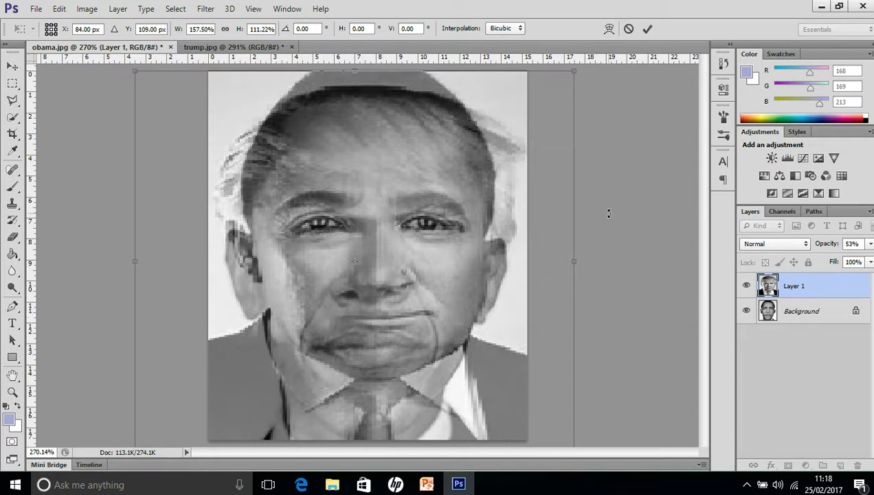
Stretch the Trump layer's height to about 144% so nose and mouth line up, apply the transform, and restore its opacity to 100%.
left_click(54, 451)
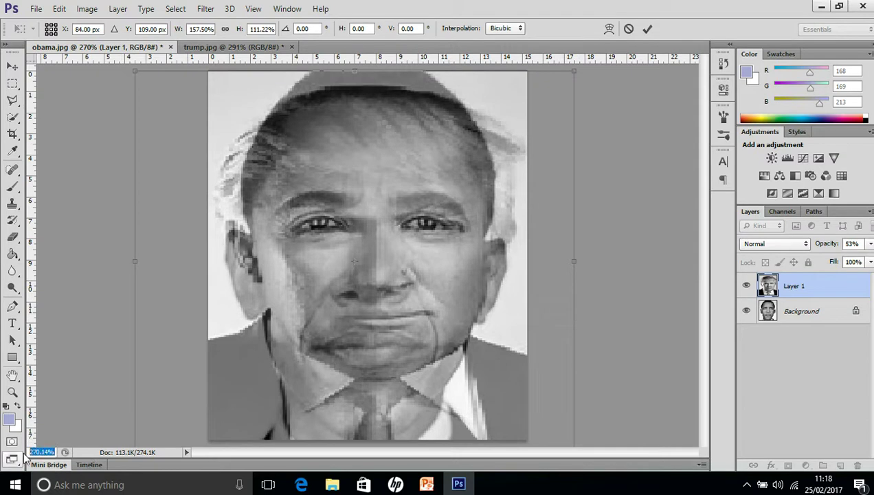
type("200")
key("Return")
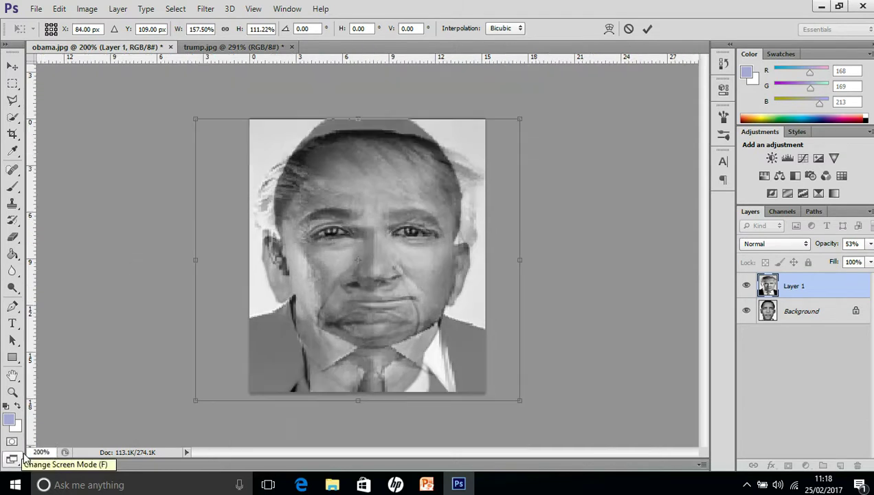
left_click_drag(358, 401, 343, 424)
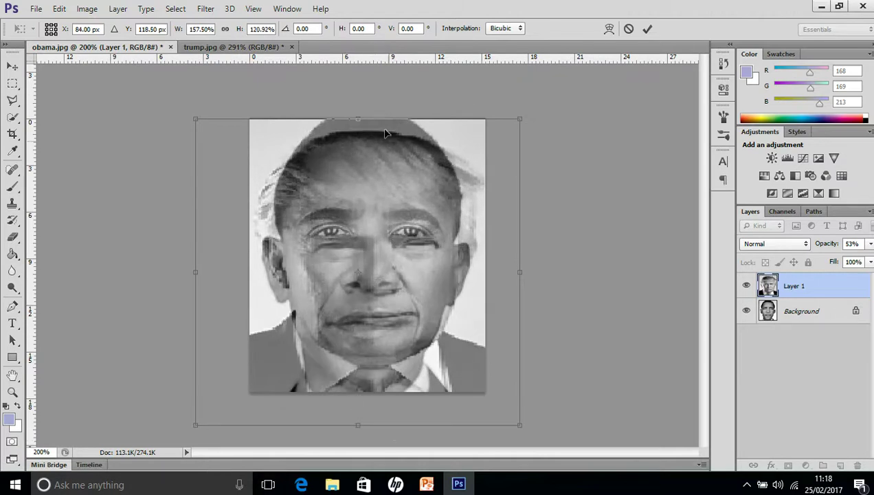
left_click_drag(357, 117, 358, 106)
left_click_drag(358, 425, 357, 435)
left_click_drag(358, 105, 357, 94)
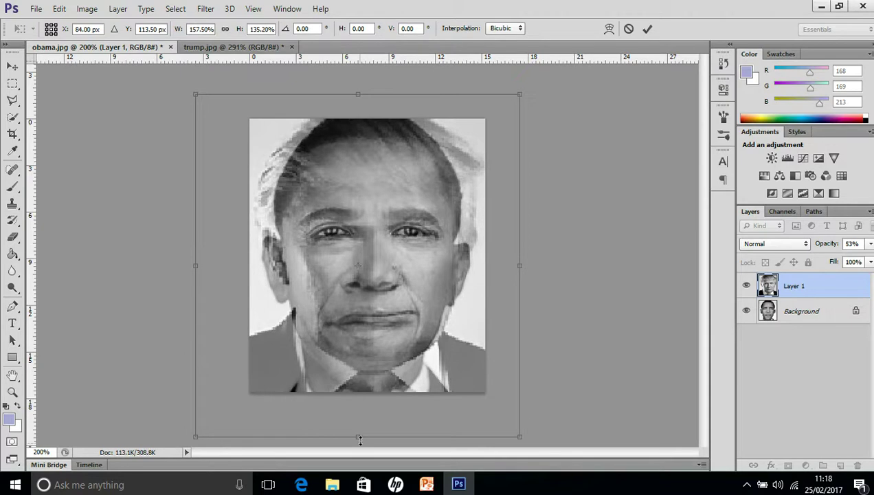
left_click_drag(359, 436, 359, 444)
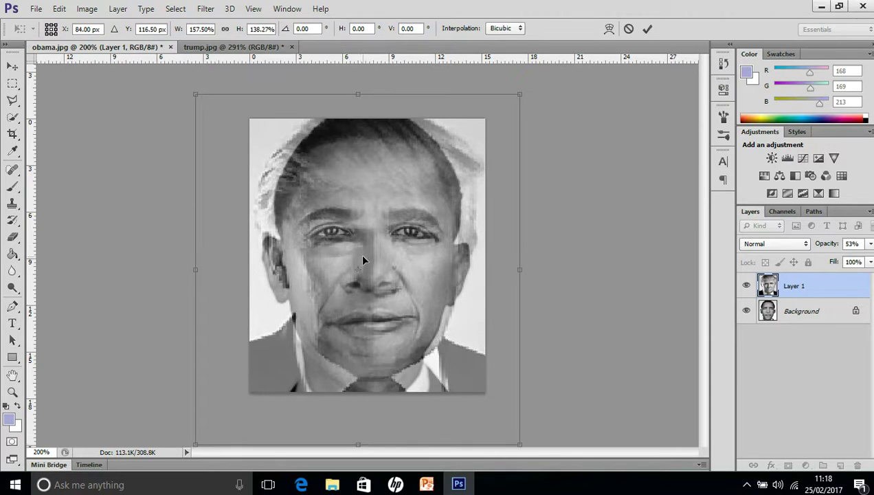
left_click_drag(358, 94, 358, 85)
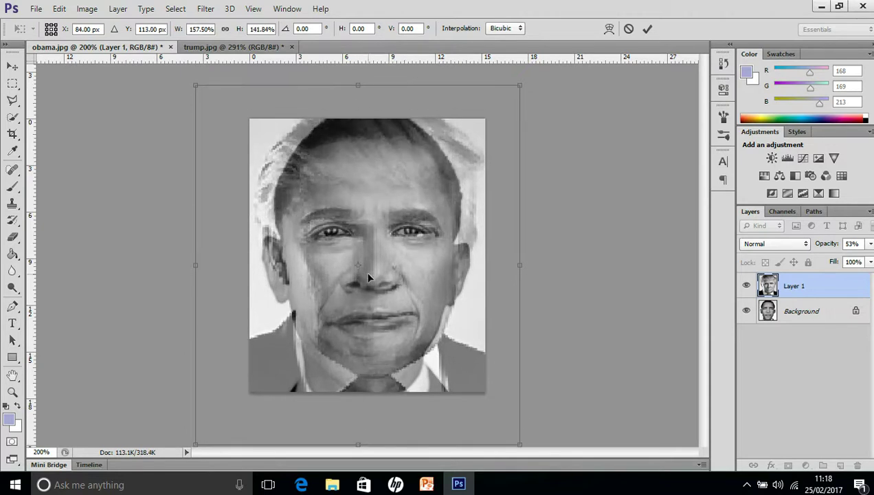
left_click_drag(357, 444, 357, 452)
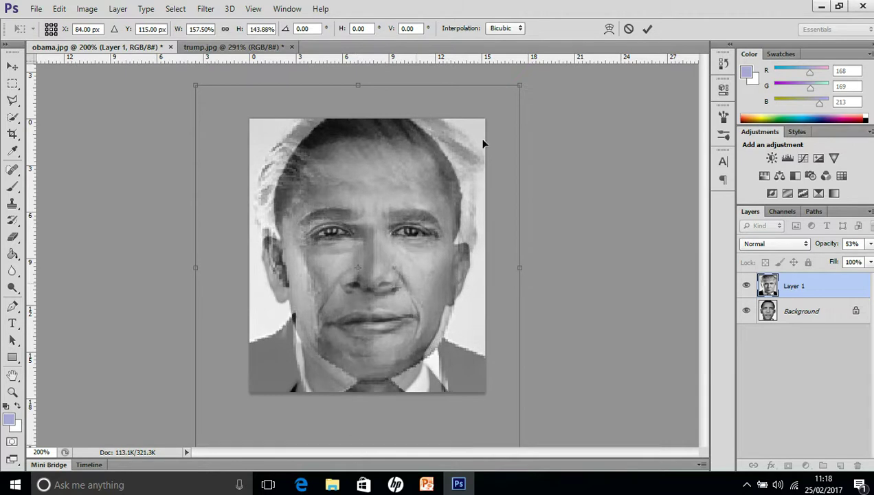
left_click(647, 28)
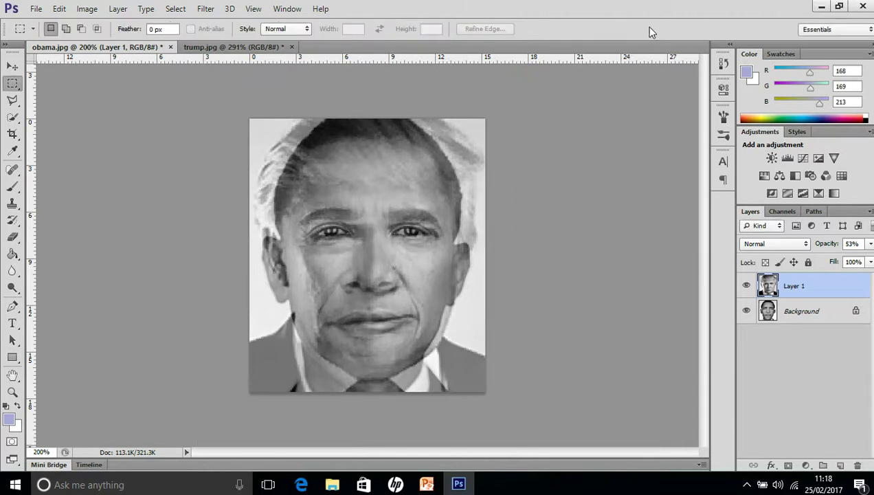
left_click(871, 244)
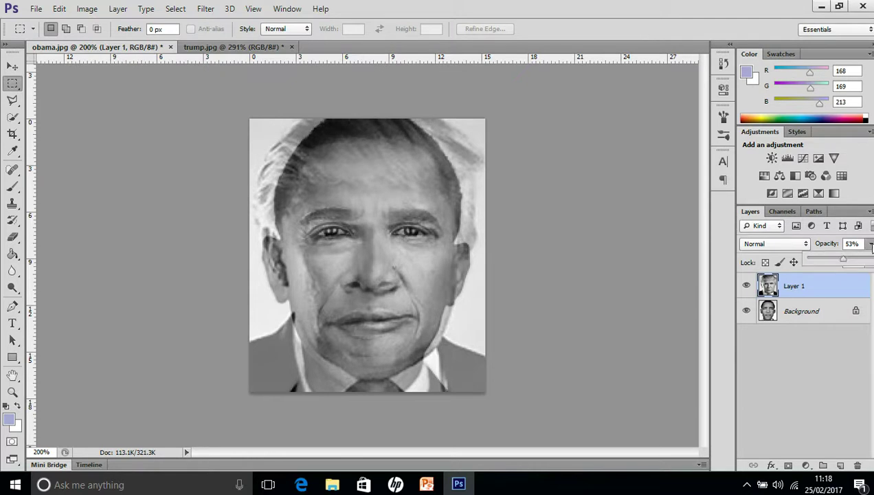
left_click_drag(838, 257, 870, 258)
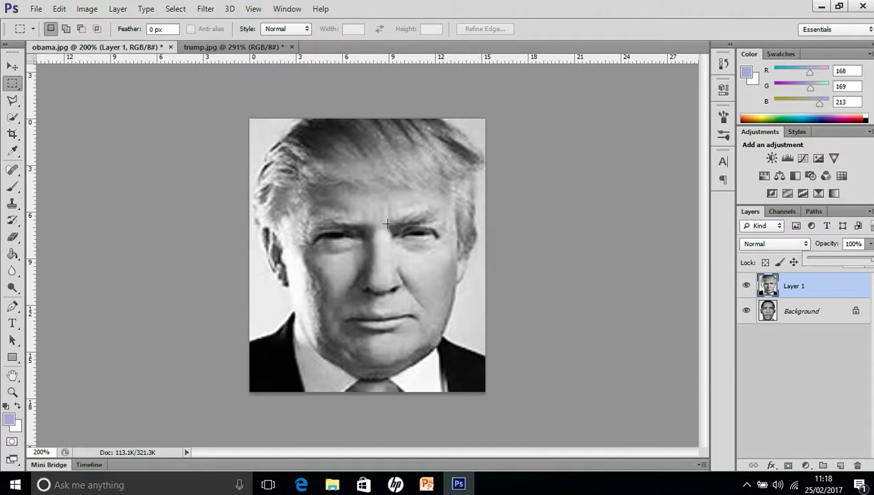
Select the half of the Trump layer right of the nose line with the Polygonal Lasso and cut it away.
left_click(13, 100)
left_click(13, 100)
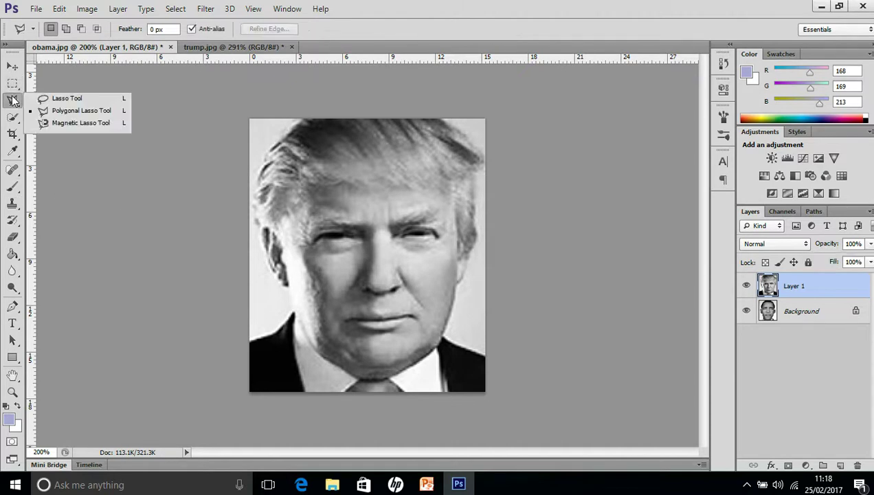
left_click(82, 112)
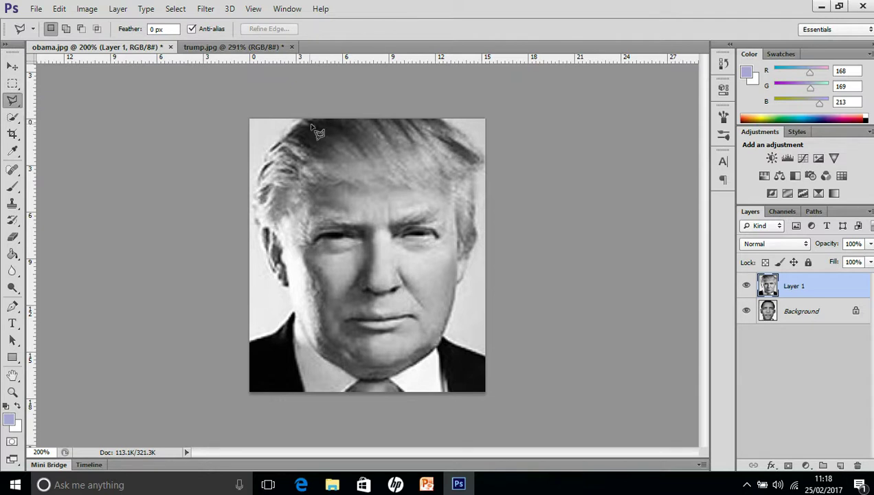
left_click(373, 119)
left_click(374, 392)
left_click(486, 392)
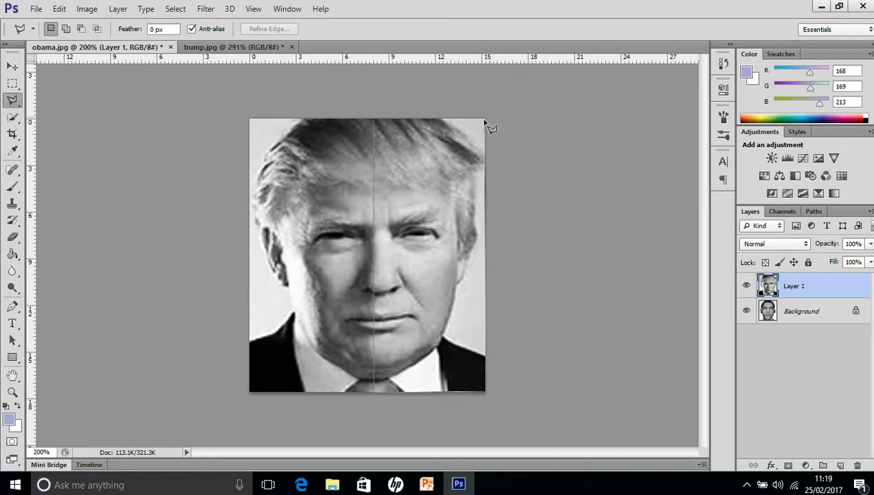
left_click(486, 121)
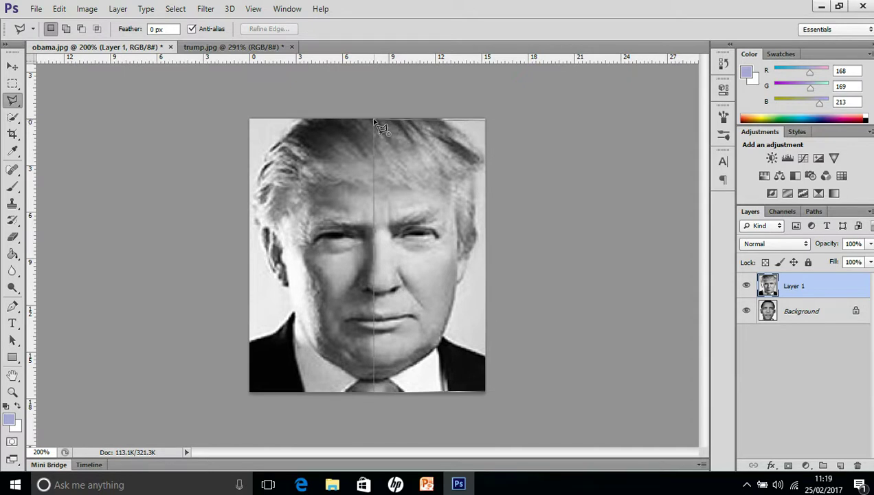
left_click(375, 121)
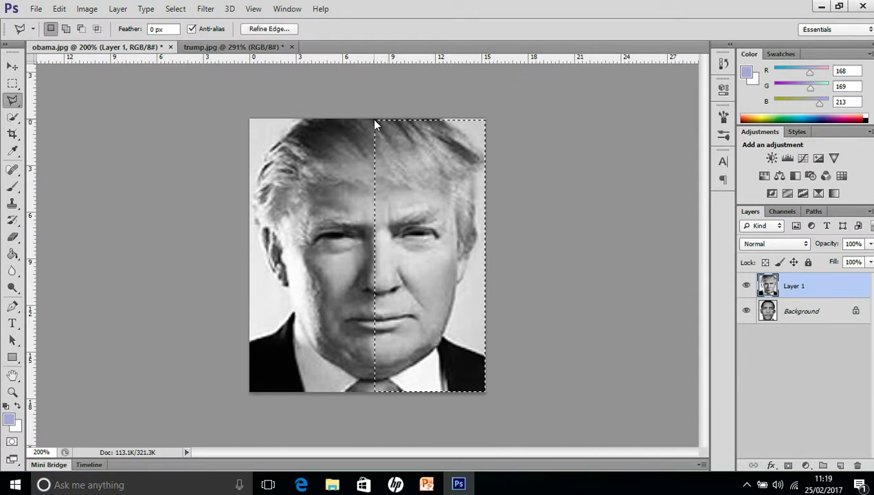
left_click(59, 9)
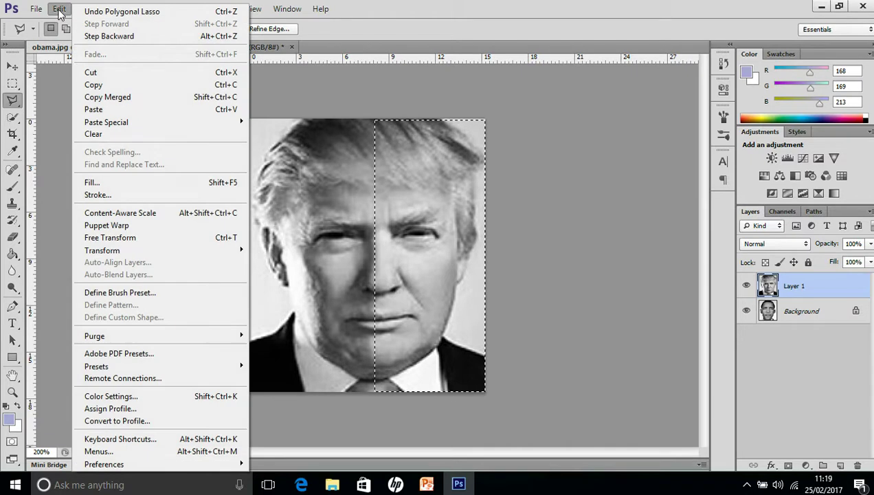
left_click(94, 72)
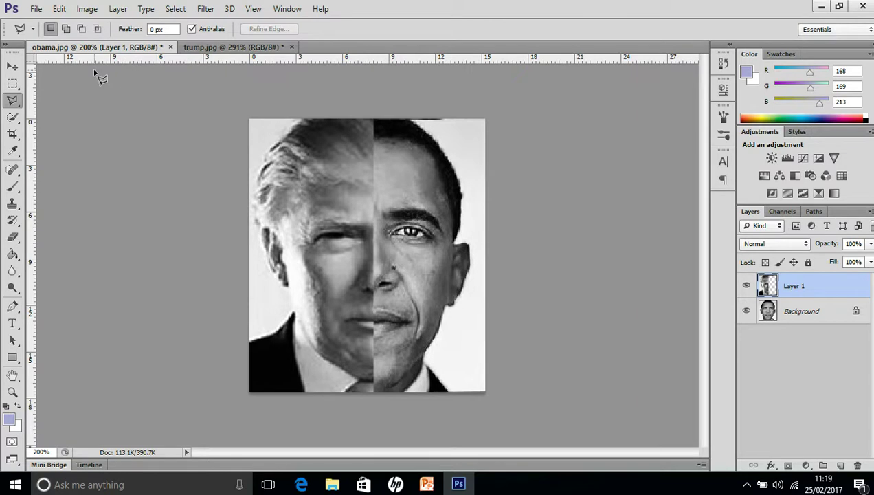
Enlarge the remaining Trump half to about 102% in width and height and apply the transform.
key("ctrl+t")
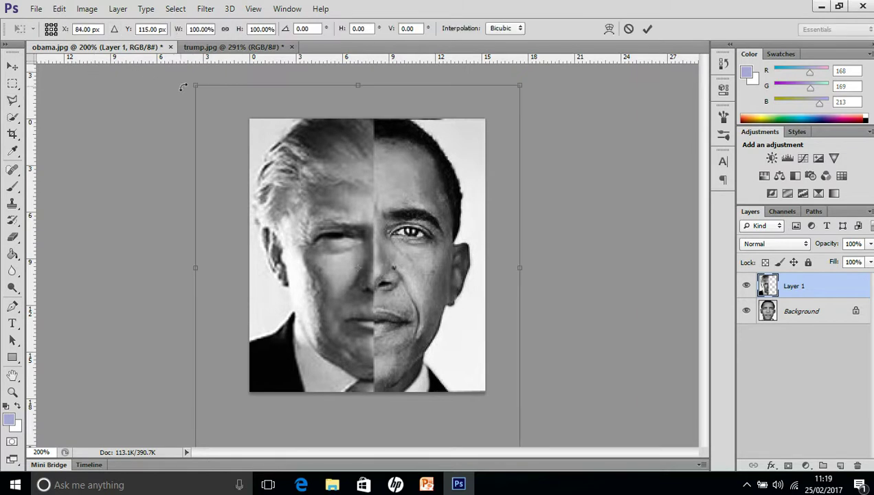
left_click_drag(195, 88, 190, 80)
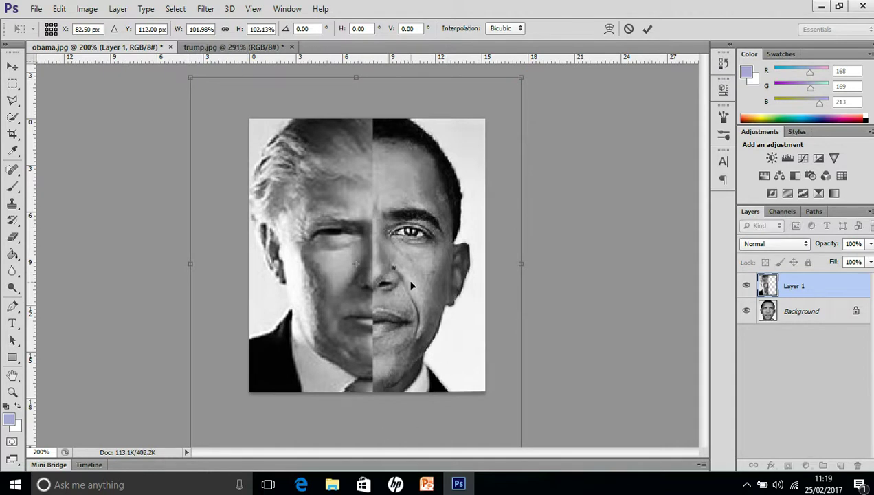
left_click(646, 28)
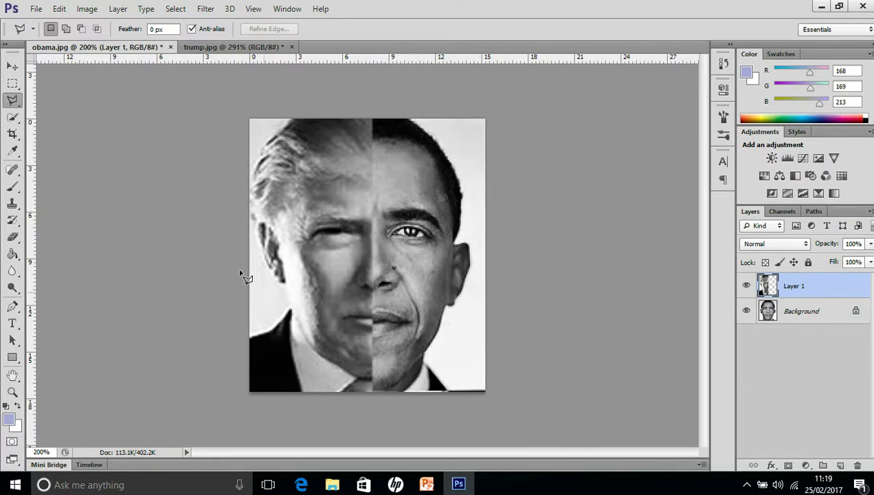
Crop a thin strip off the lower edge of the photomontage and flatten the image into a single layer.
left_click(13, 135)
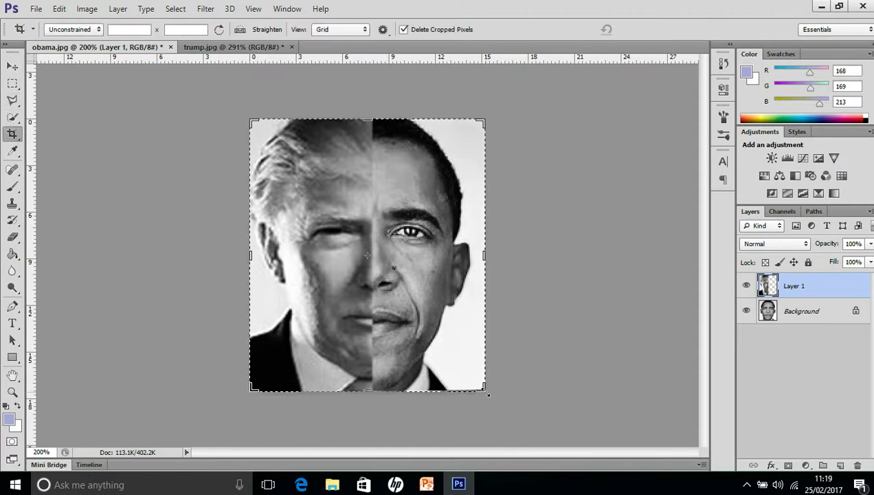
left_click_drag(487, 390, 486, 389)
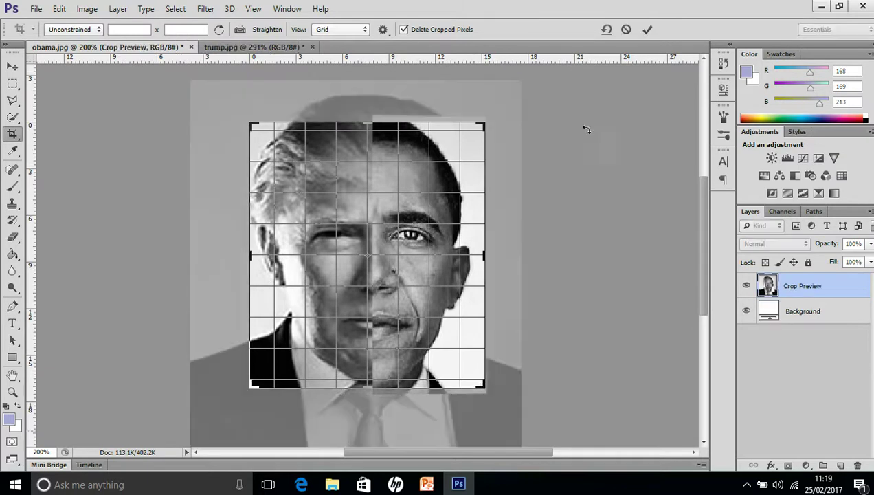
left_click(647, 30)
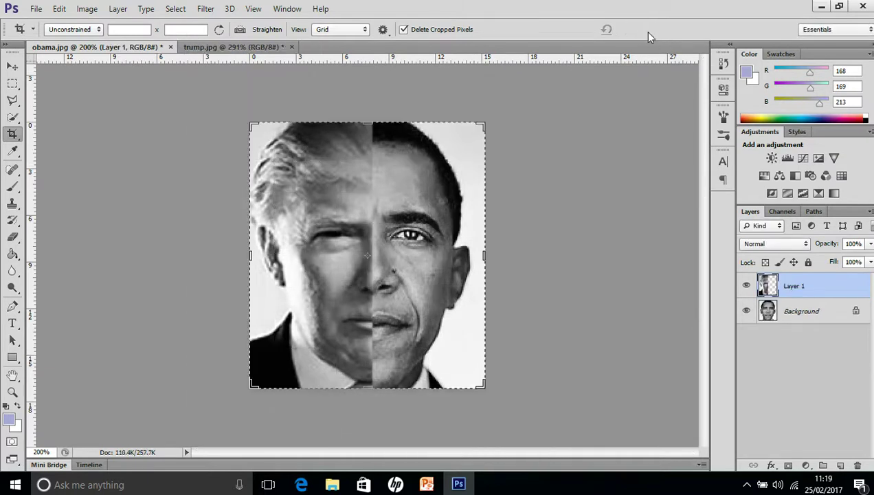
left_click(117, 9)
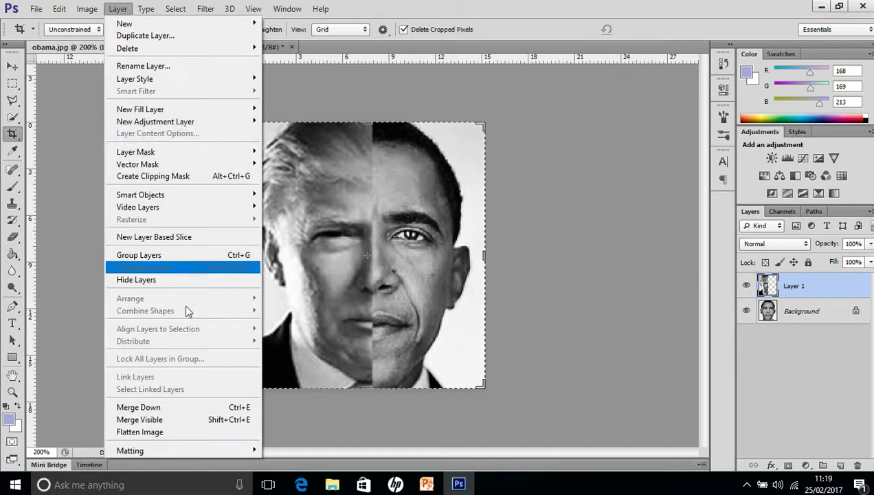
left_click(171, 432)
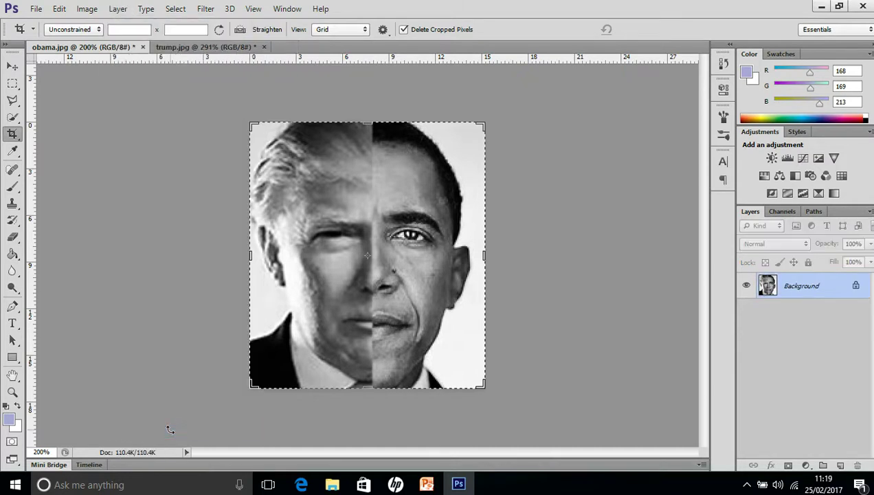
Save the flattened photomontage to the Desktop as a JPEG named "trobama 2", accepting the JPEG options.
left_click(36, 9)
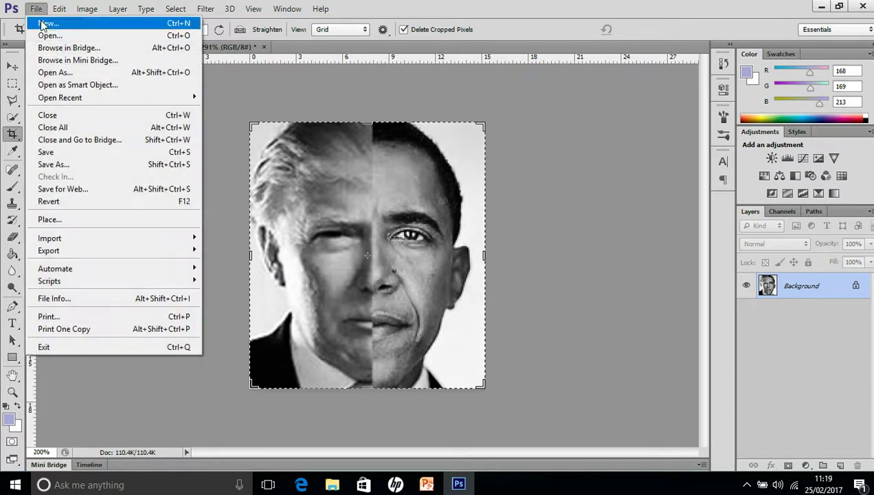
left_click(72, 164)
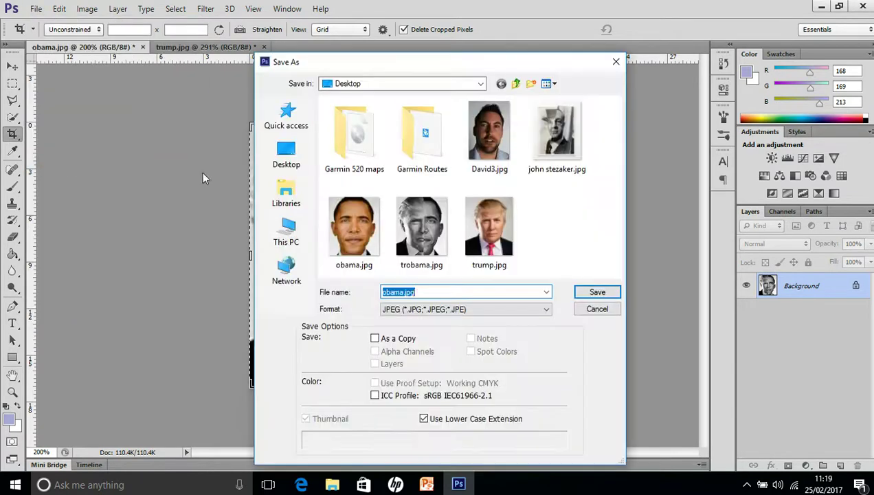
type("trobama")
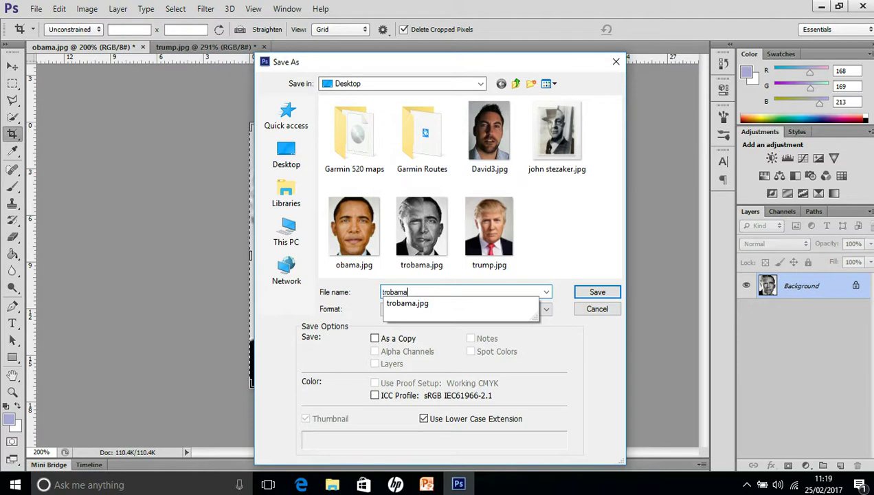
type(" 2")
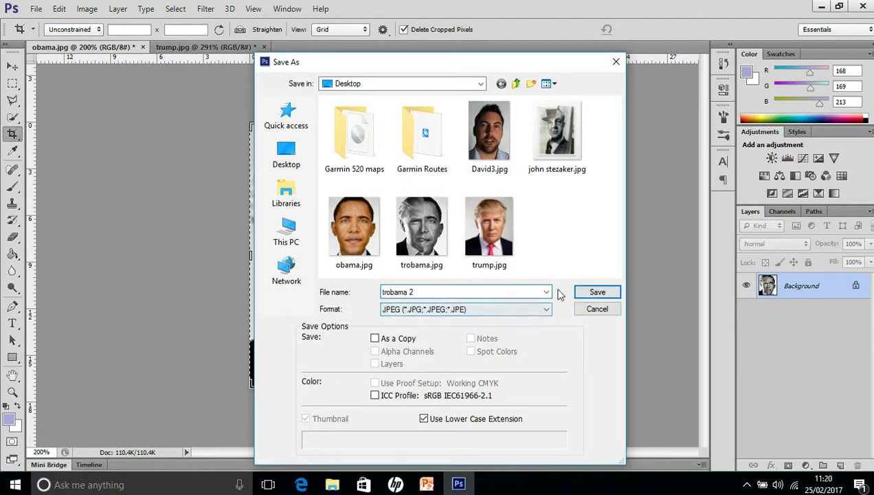
left_click(586, 292)
left_click(516, 119)
key("c")
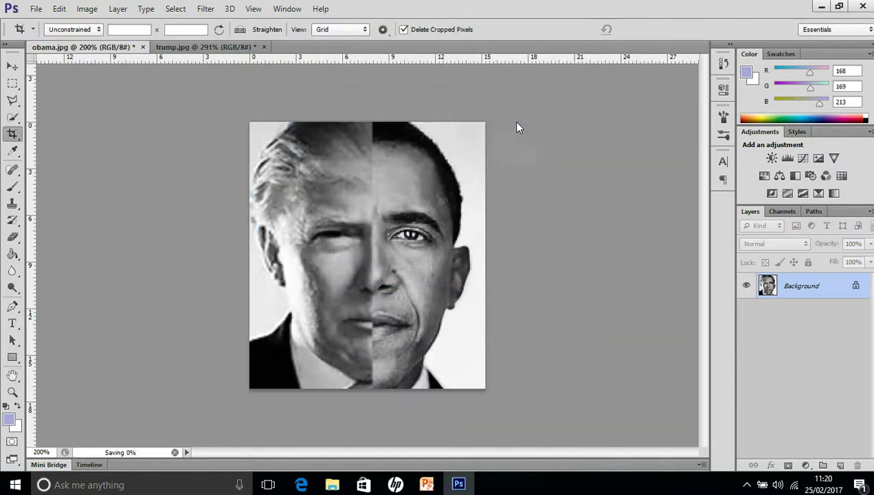
left_click(647, 29)
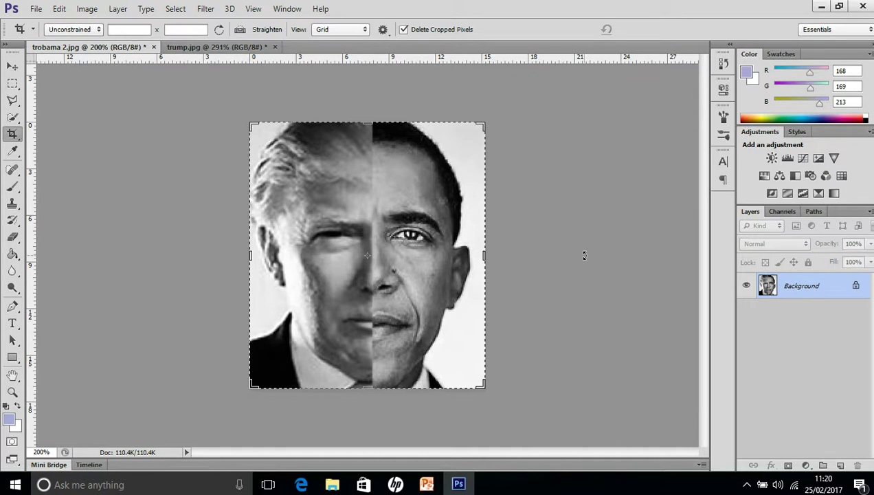
left_click_drag(394, 151, 380, 347)
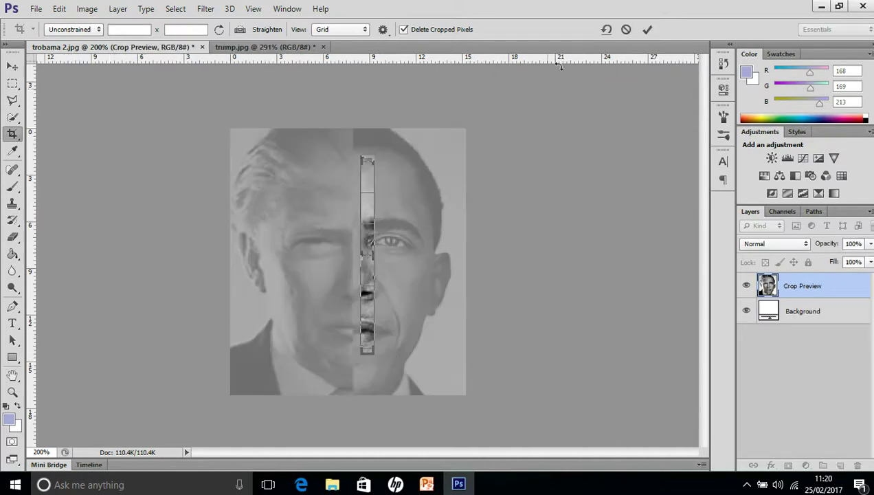
left_click(605, 32)
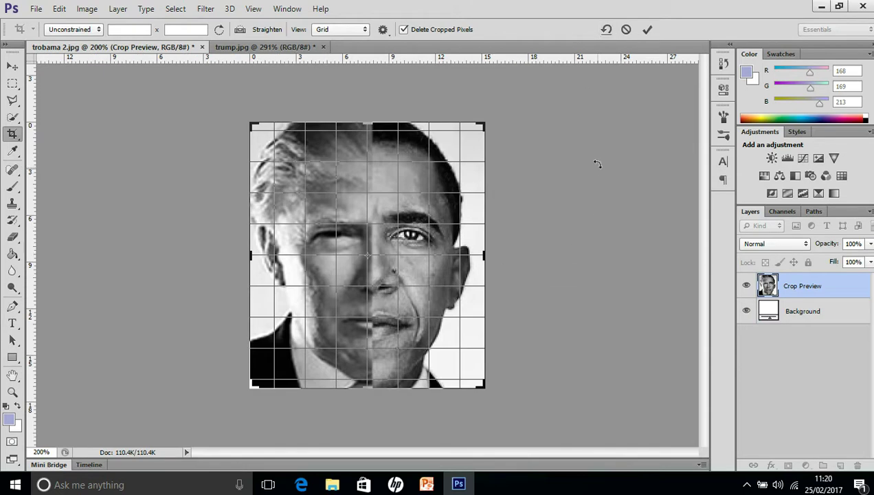
left_click(648, 30)
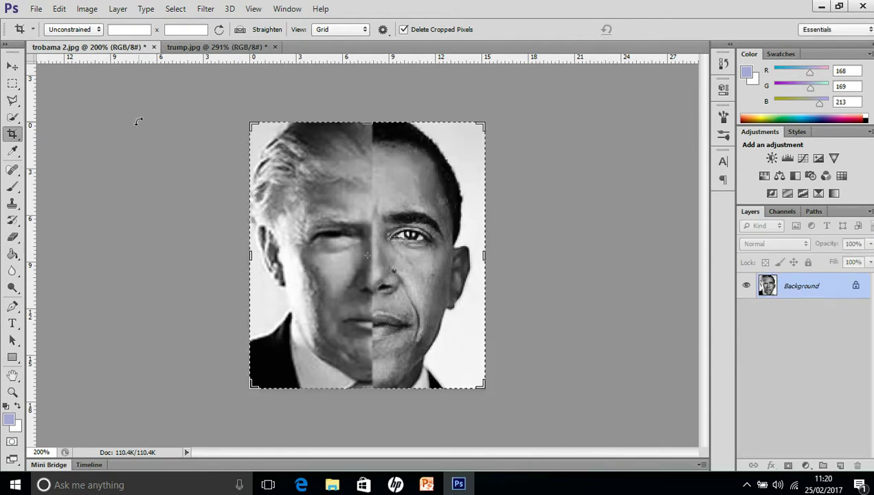
left_click(13, 69)
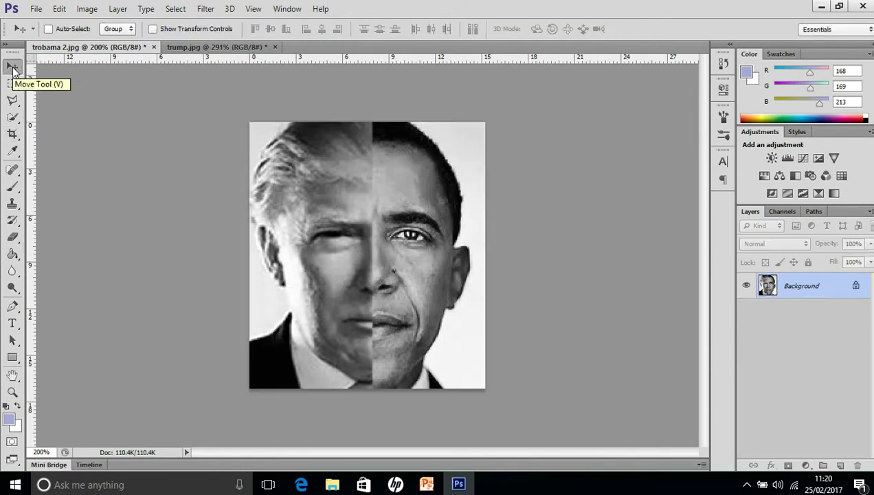